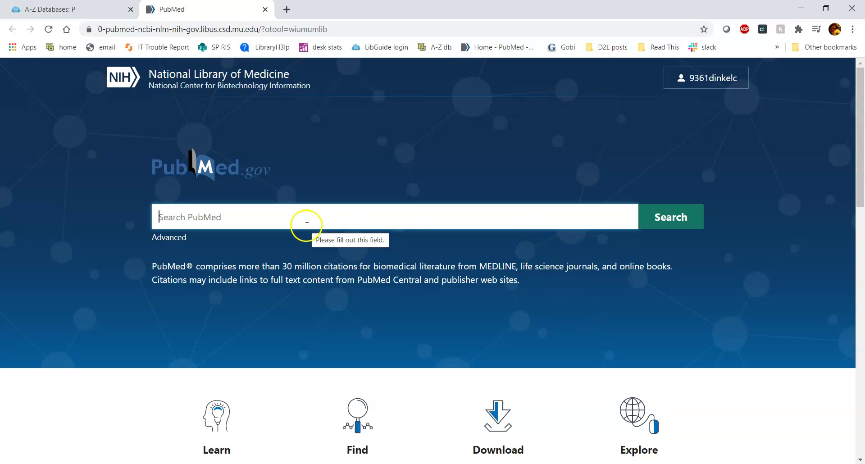
Open PubMed's Clinical Queries page and search it for multiple sclerosis
scroll(350, 309, "down", 2)
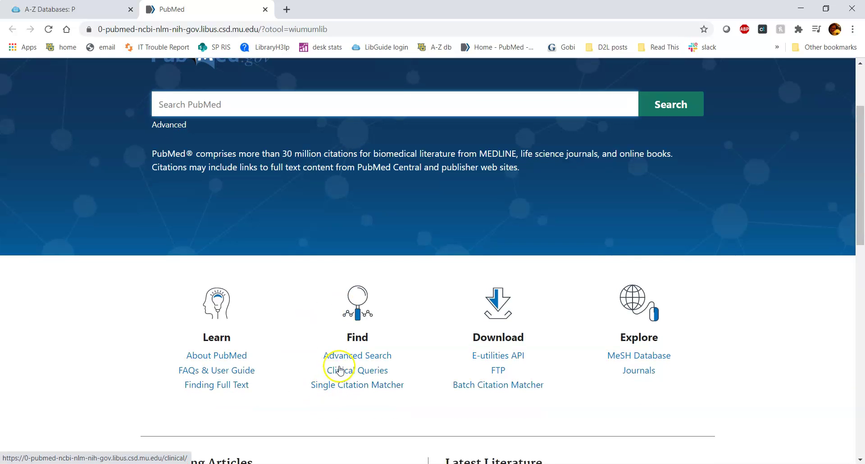
left_click(339, 370)
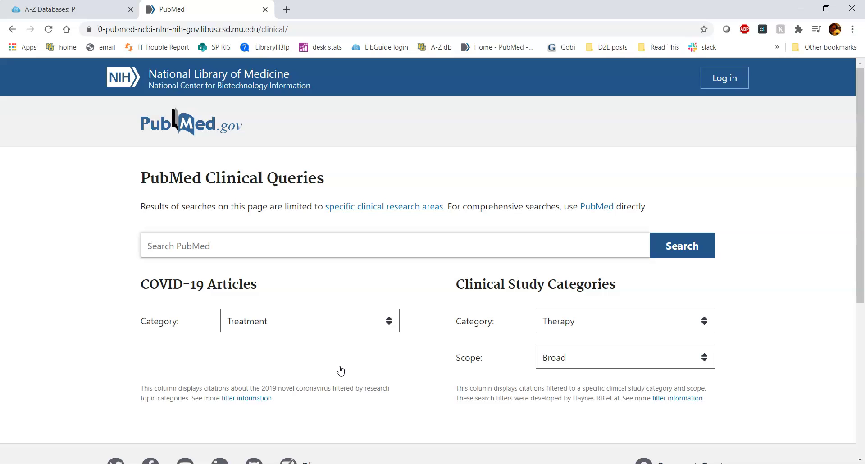
left_click(242, 244)
left_click(30, 417)
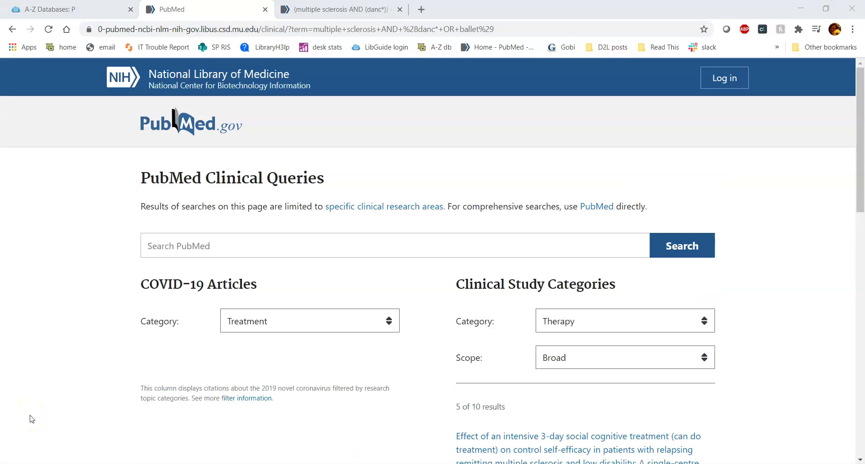
left_click(174, 248)
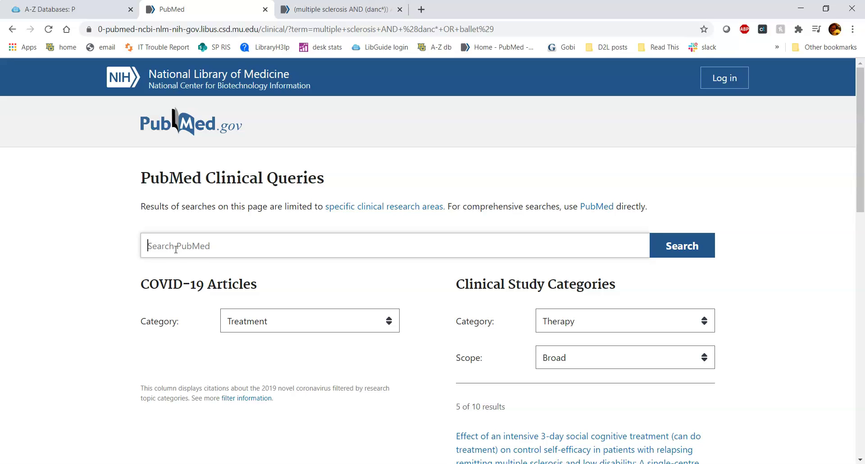
type("multiple sclerosis")
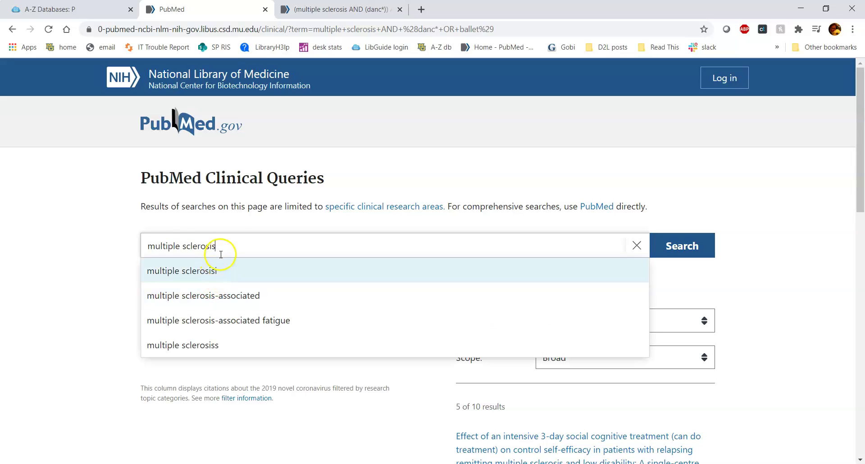
left_click(696, 249)
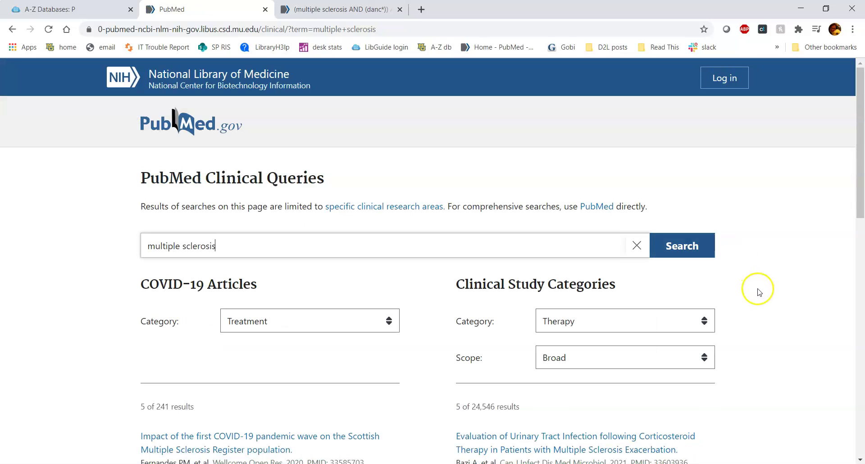
Highlight the COVID-19 Articles heading, the Clinical Study Categories heading and the result count of the clinical study column
left_click(263, 289)
left_click_drag(262, 288, 139, 284)
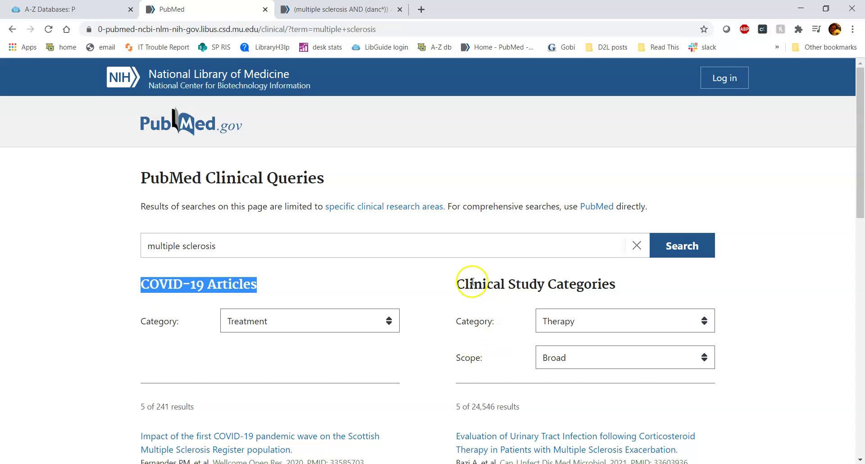
left_click_drag(456, 284, 615, 281)
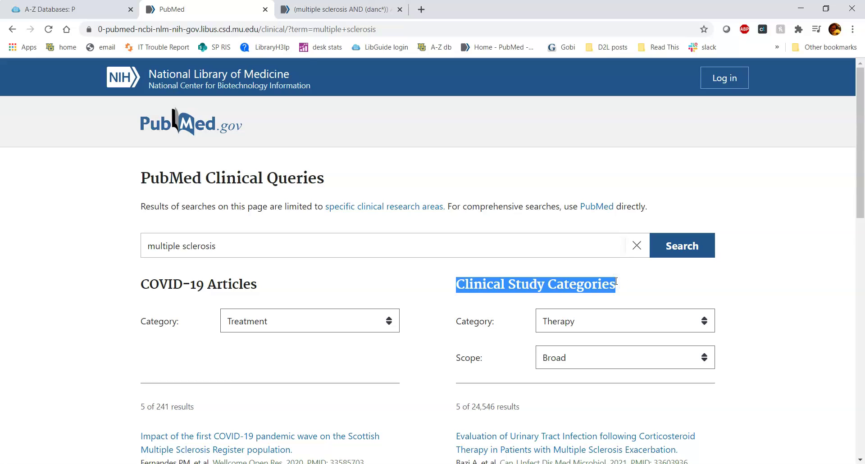
scroll(615, 282, "down", 1)
left_click_drag(455, 350, 526, 354)
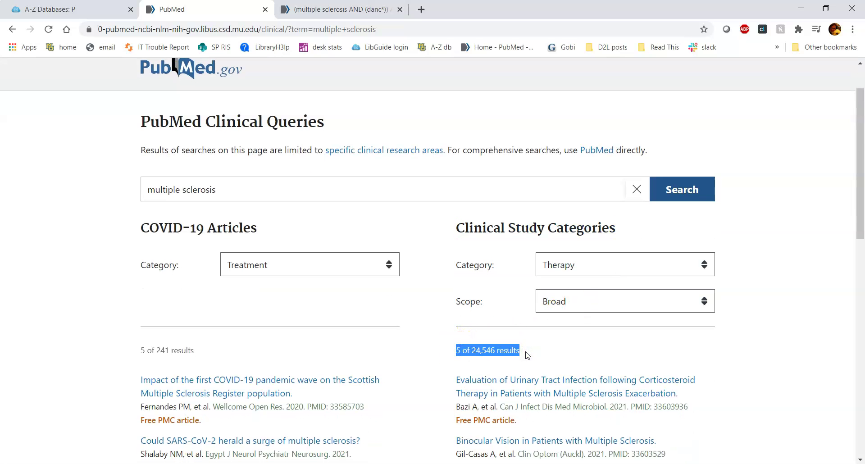
Refine the search to multiple sclerosis AND ballet, run it and view the clinical study results
left_click(304, 196)
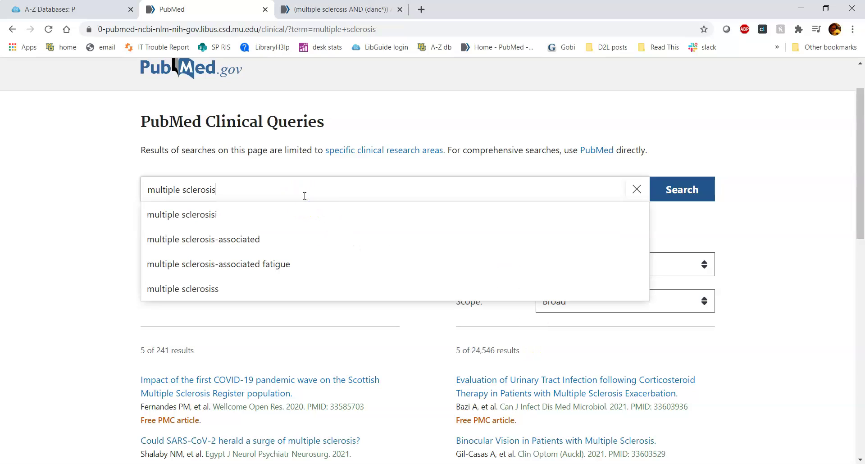
type("AND")
left_click(303, 197)
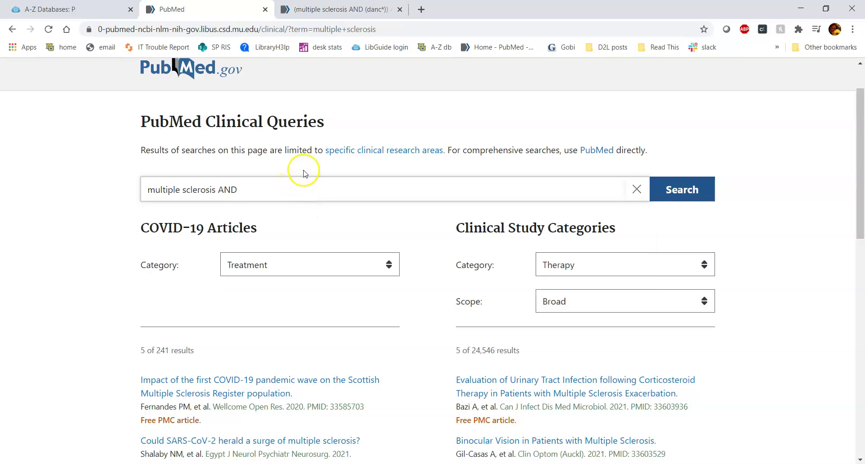
type("ballet")
left_click(679, 190)
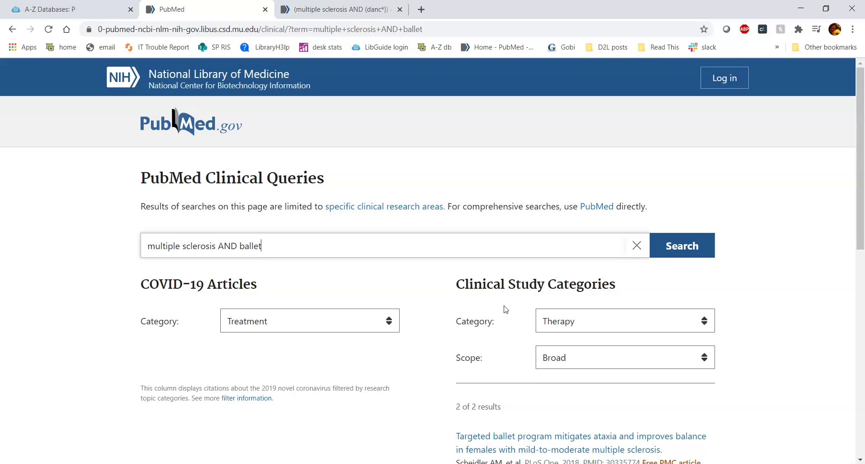
left_click(426, 298)
scroll(463, 312, "down", 3)
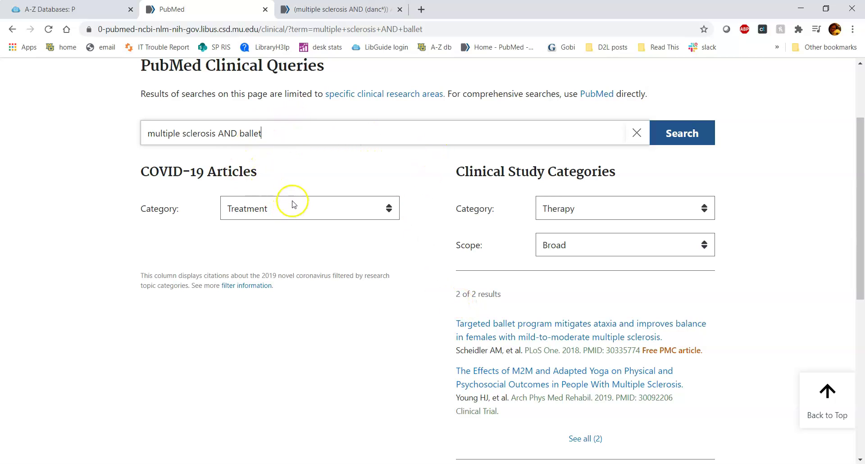
Expand the query to multiple sclerosis AND (ballet OR dance) and run the search
left_click(239, 133)
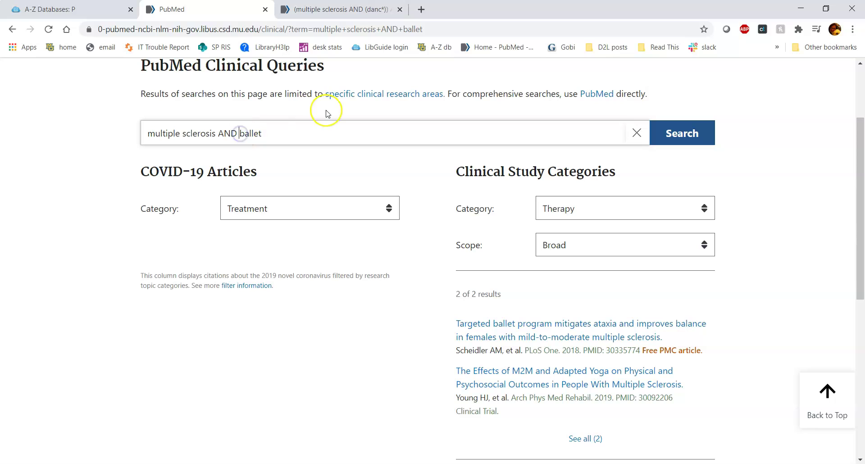
type("(ballet")
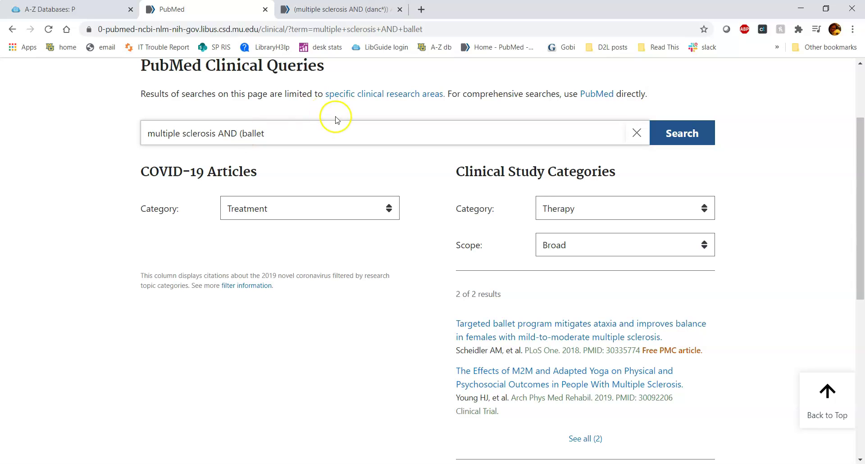
type(" OR")
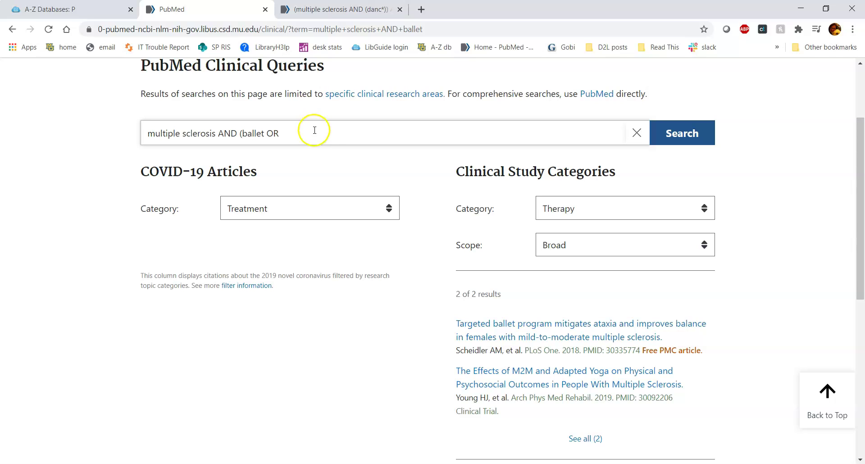
type(" dance)")
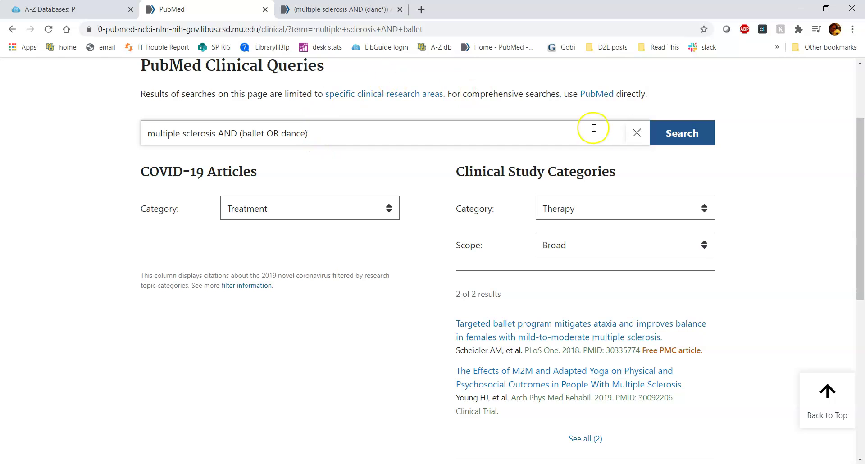
left_click(703, 133)
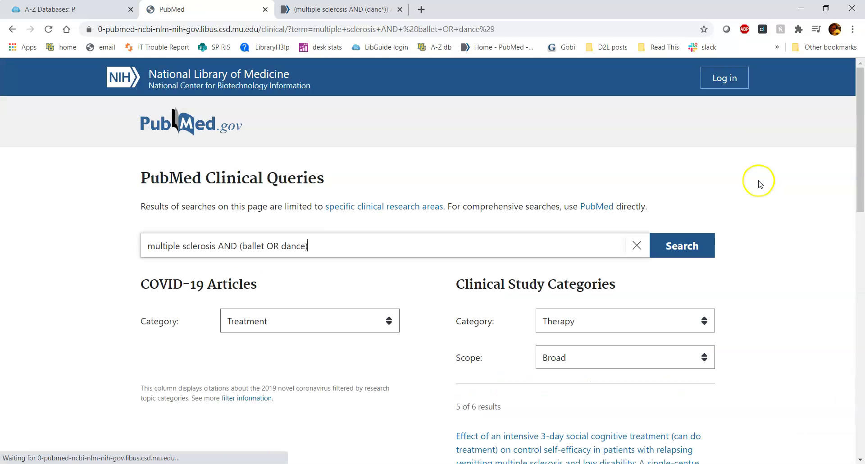
Examine the clinical study results and highlight the parenthesised terms (ballet OR dance) in the query
scroll(786, 239, "down", 1)
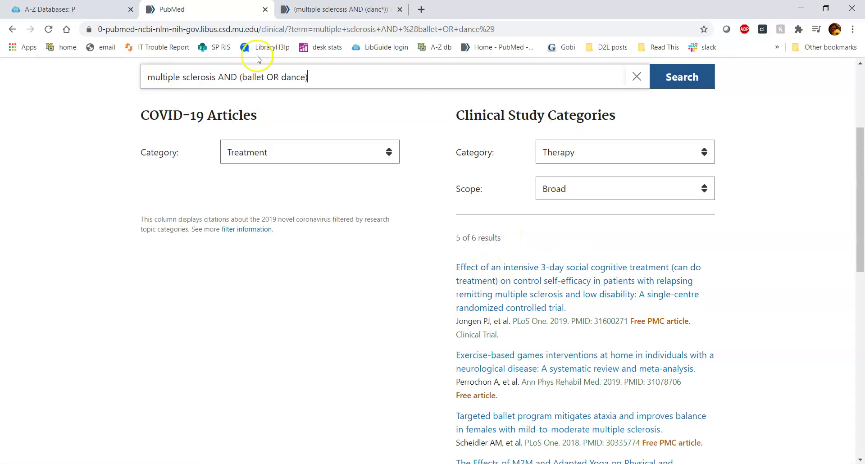
type(")")
left_click_drag(239, 78, 312, 82)
left_click(312, 82)
left_click(194, 78)
scroll(541, 193, "up", 1)
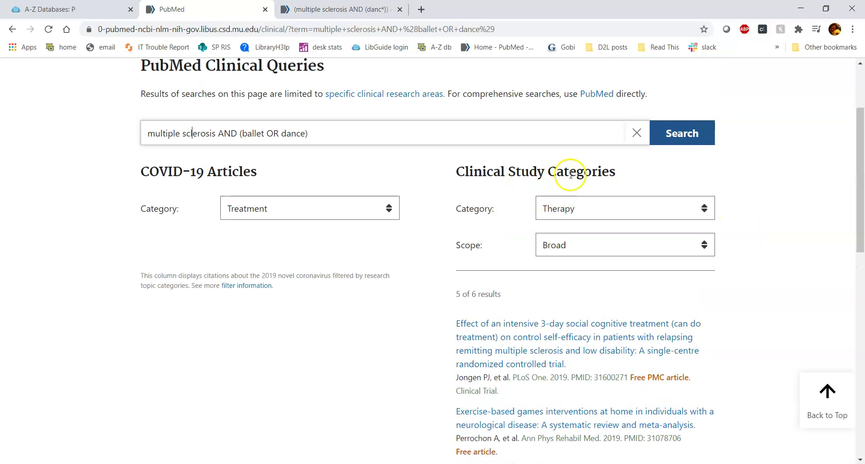
Try the Clinical Prediction Guides and Diagnosis categories for the clinical study results, and return to Therapy
left_click(491, 209)
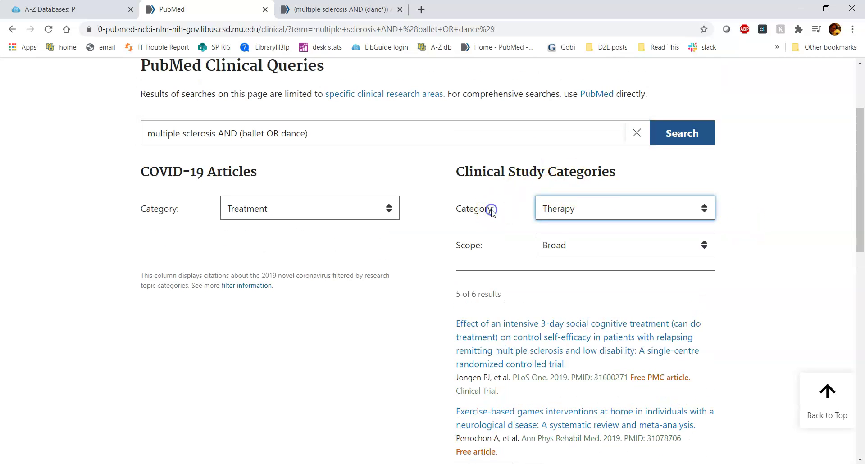
left_click(559, 213)
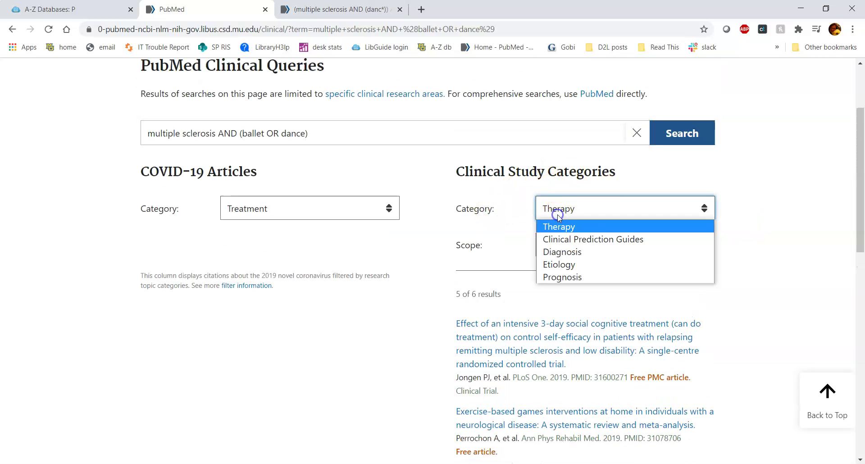
left_click(581, 239)
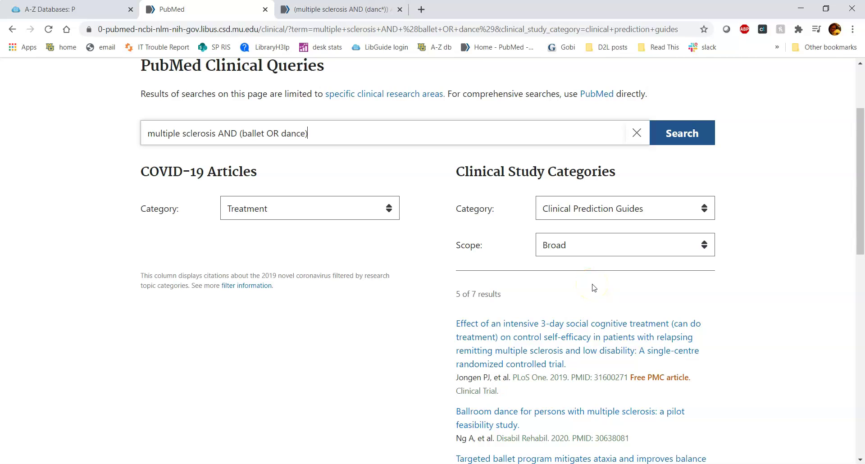
left_click(579, 212)
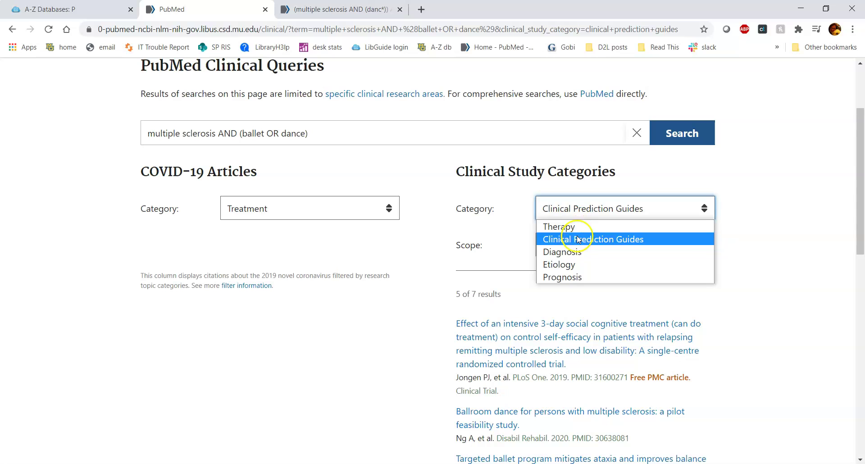
left_click(572, 251)
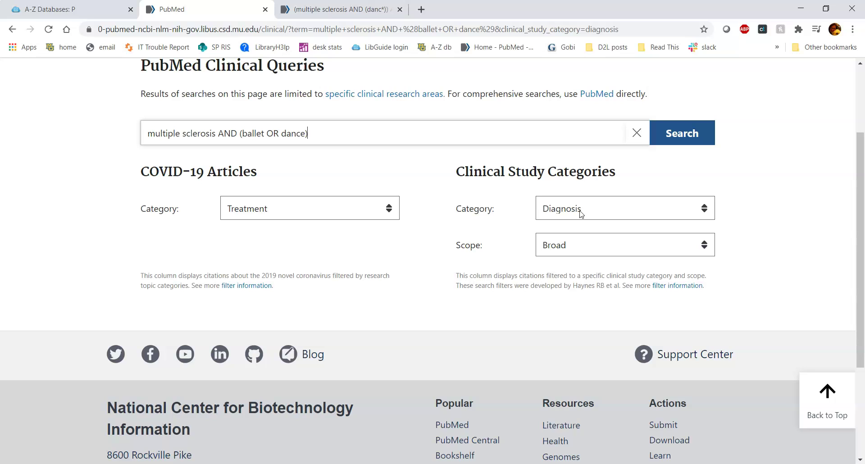
left_click(581, 214)
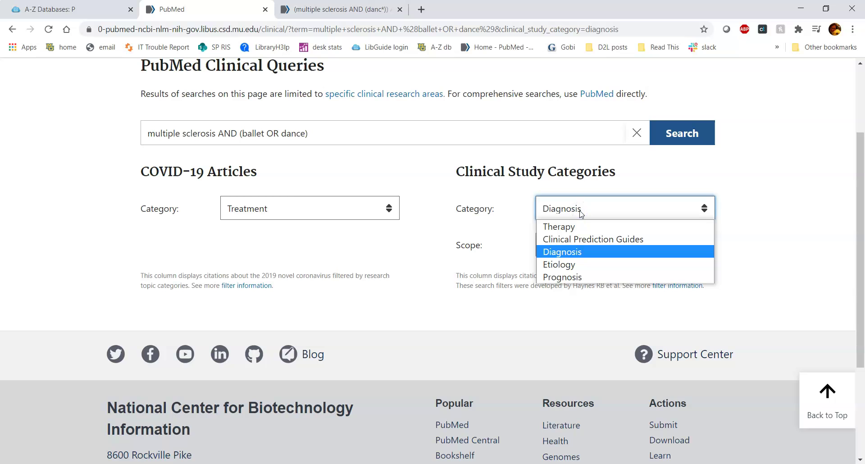
left_click(587, 226)
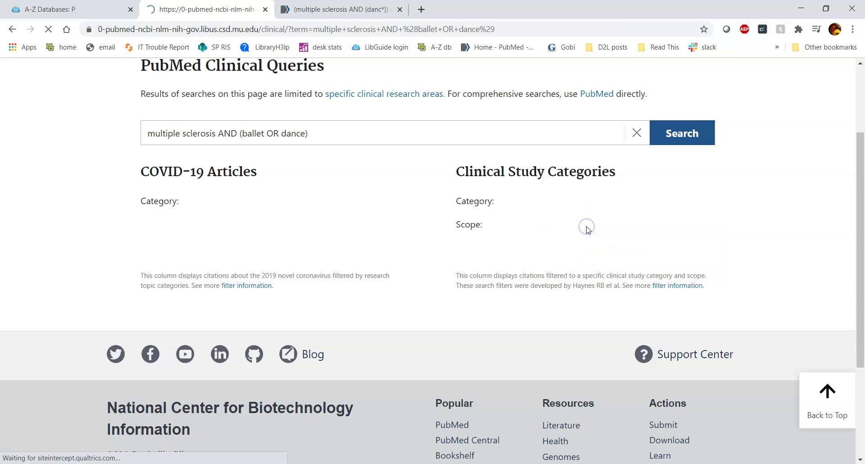
Look through the listed Therapy citations and set the clinical study scope to Narrow
scroll(576, 257, "down", 2)
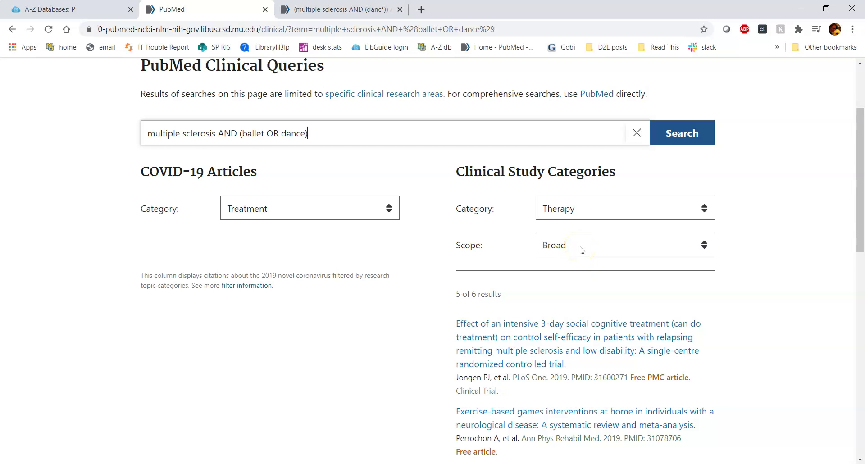
scroll(662, 247, "down", 2)
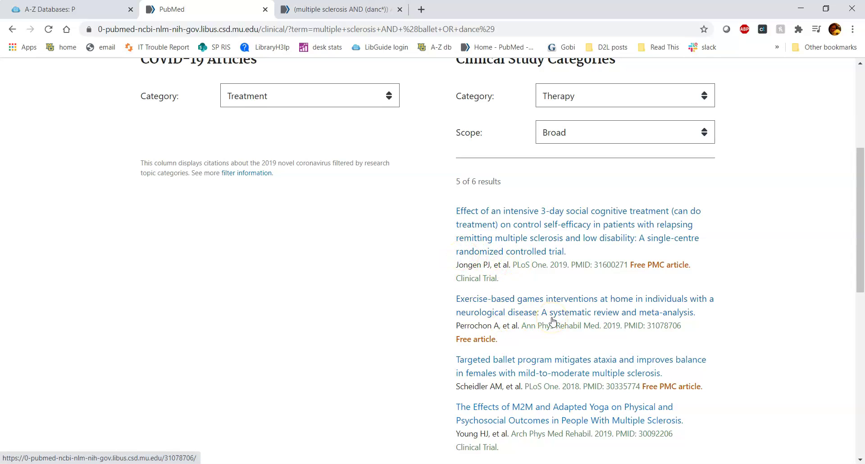
scroll(553, 321, "down", 1)
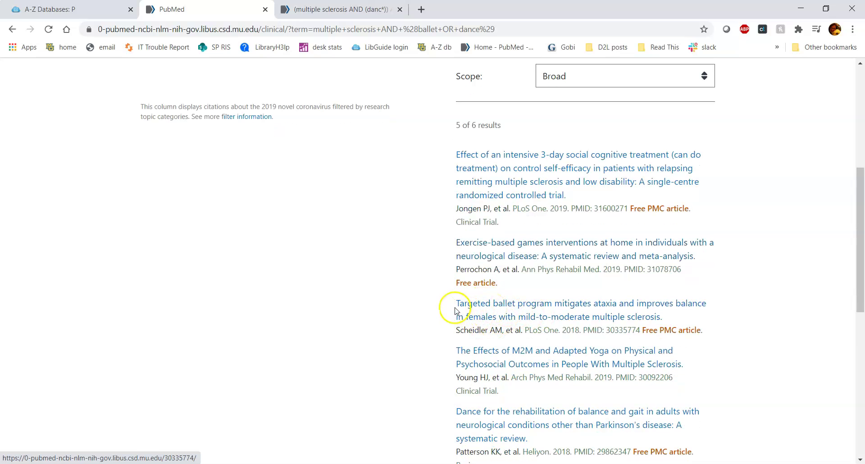
scroll(448, 321, "down", 1)
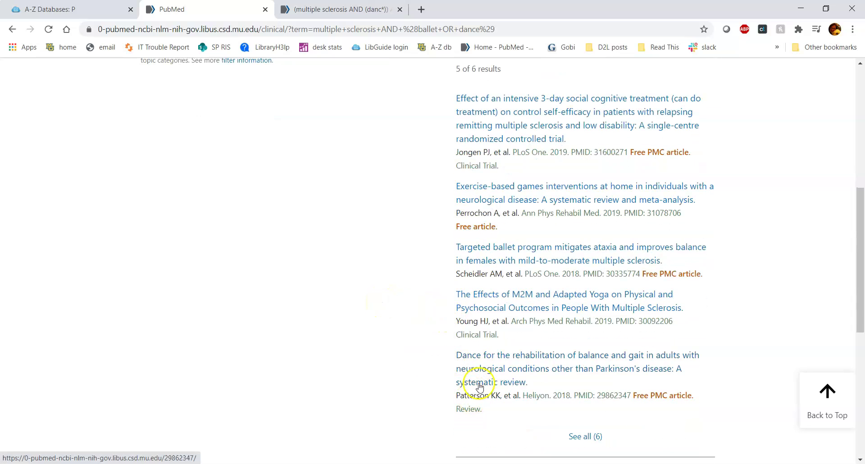
scroll(428, 378, "up", 3)
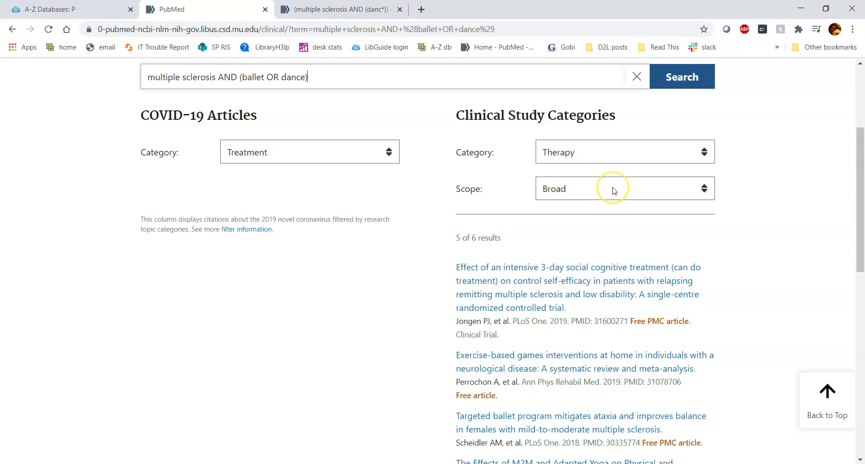
left_click(614, 190)
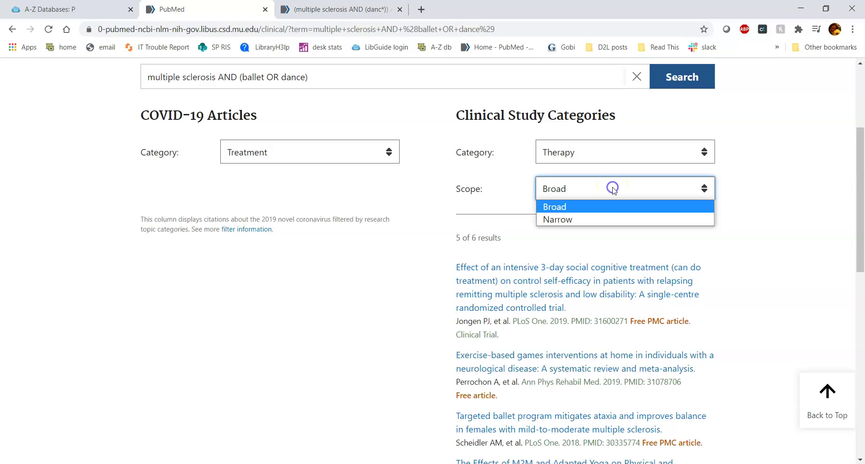
left_click(605, 217)
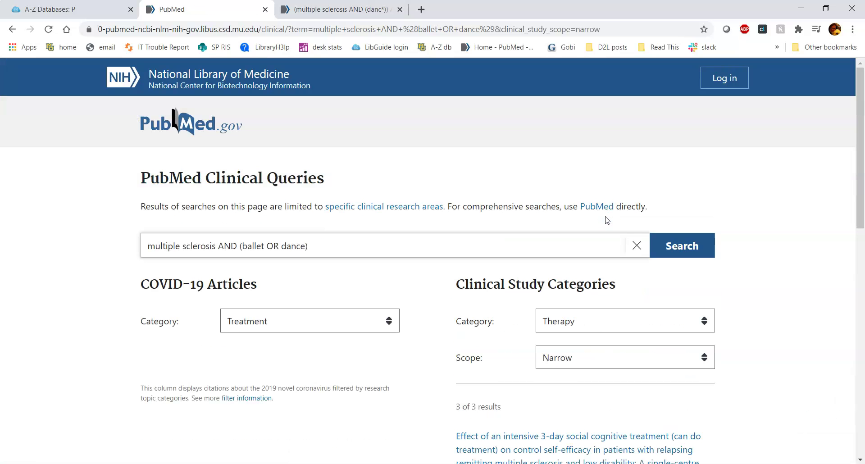
scroll(605, 220, "down", 2)
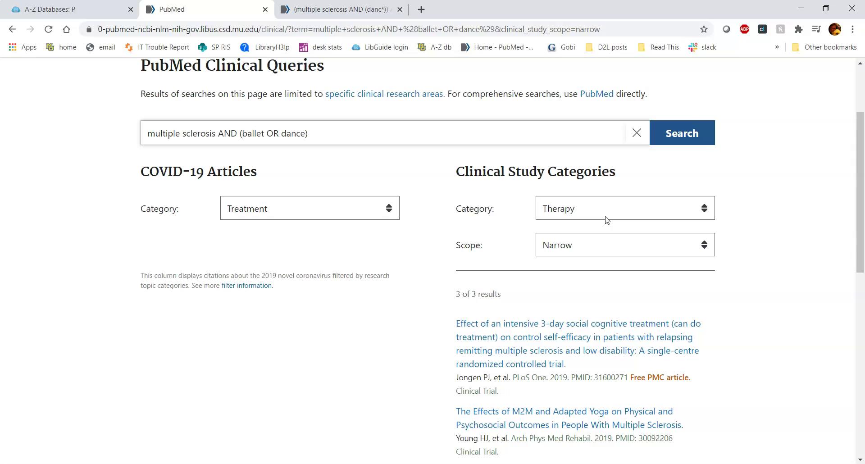
Open the filter information for the clinical study categories and highlight the PubMed equivalents of the broad and narrow Therapy filters
scroll(605, 220, "down", 3)
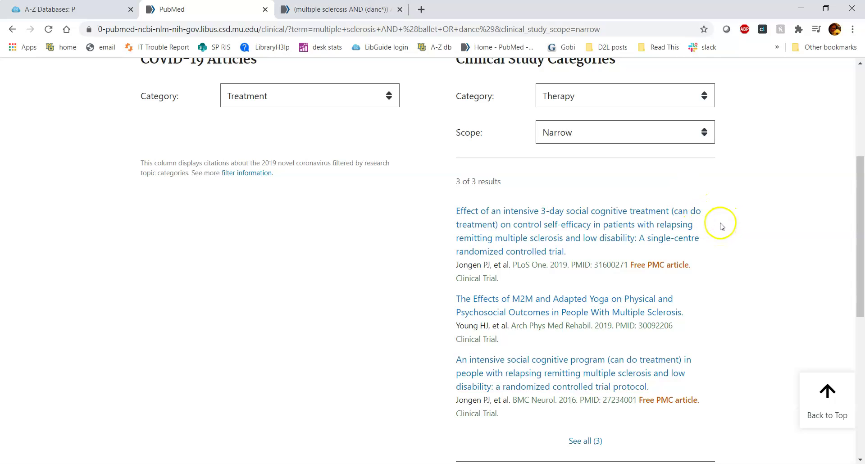
scroll(712, 233, "down", 3)
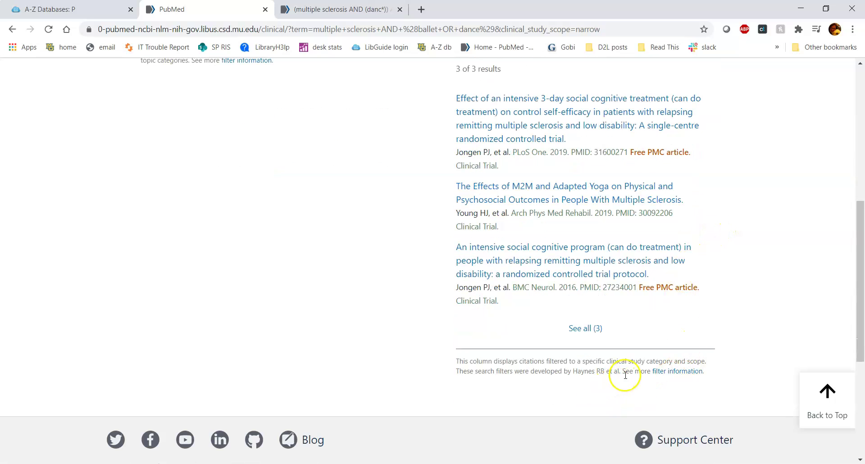
left_click(661, 374)
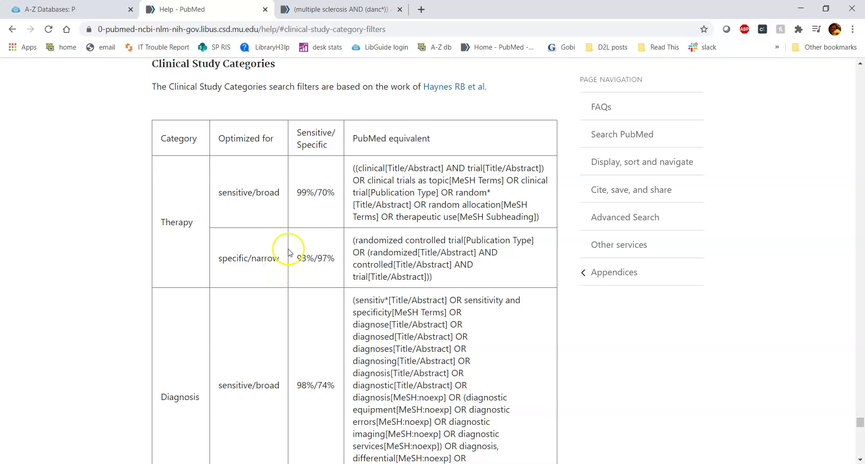
left_click_drag(353, 167, 540, 218)
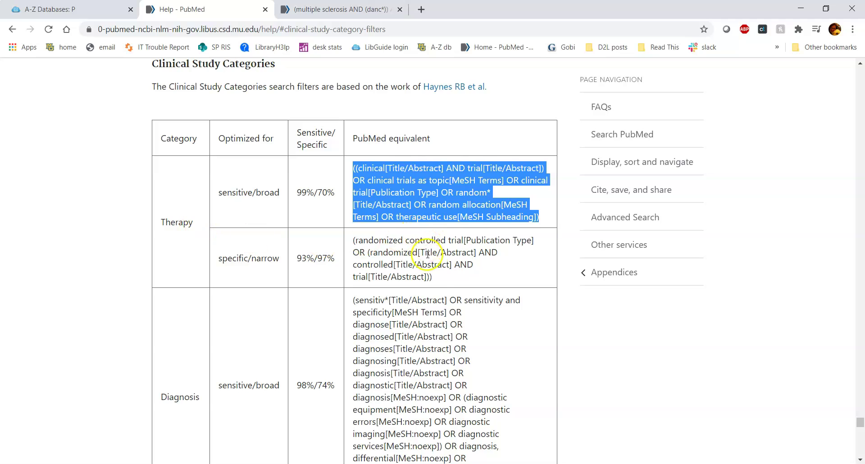
left_click_drag(432, 276, 353, 239)
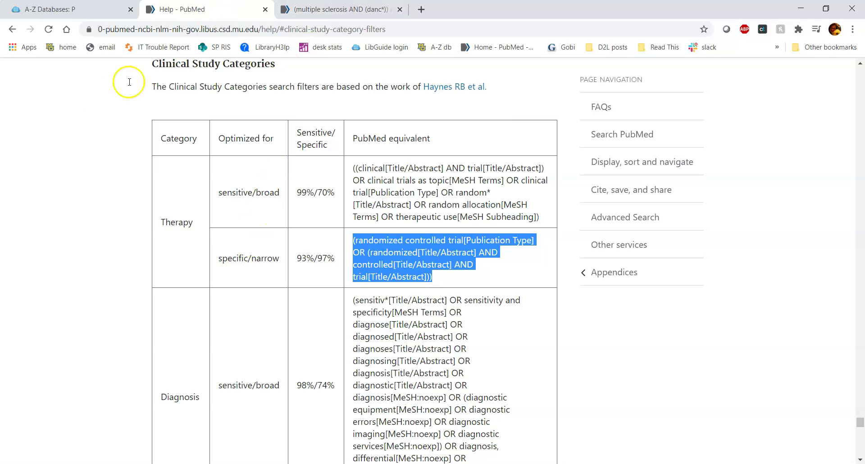
Return to the Clinical Queries results and open the full PubMed list of the Therapy citations with Narrow scope
left_click(13, 30)
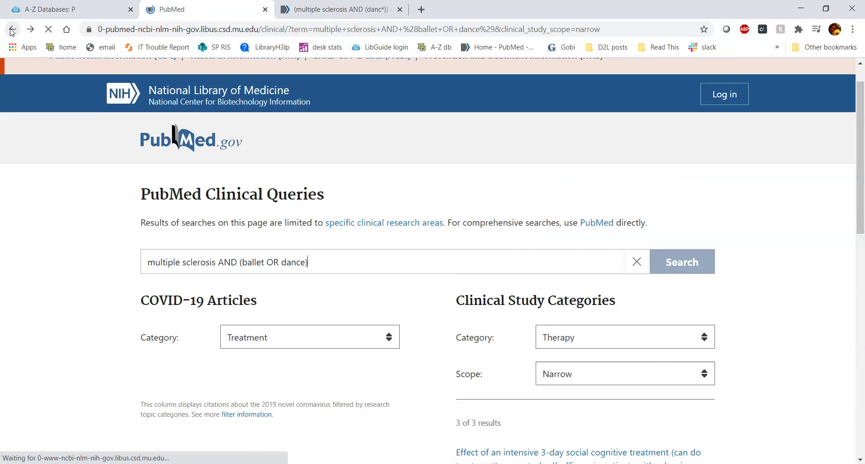
scroll(473, 304, "down", 3)
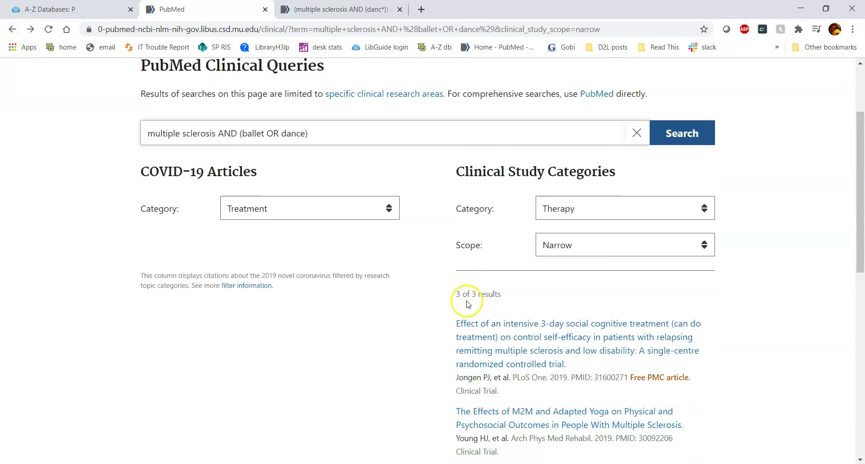
scroll(481, 305, "down", 1)
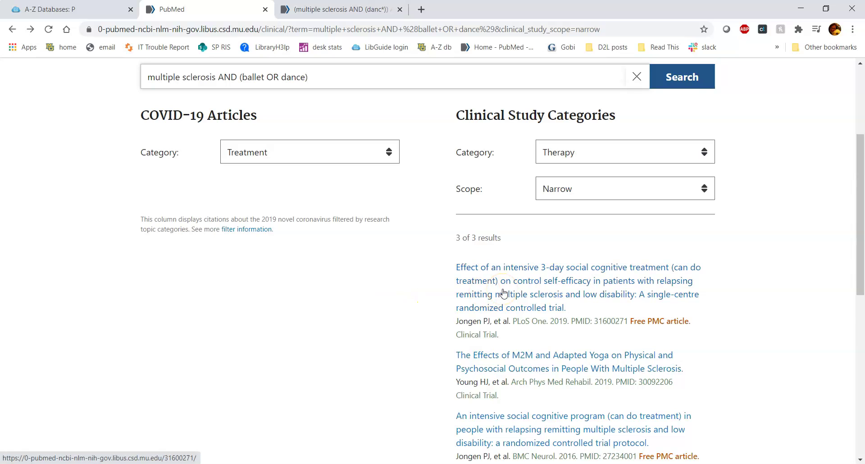
scroll(503, 294, "down", 1)
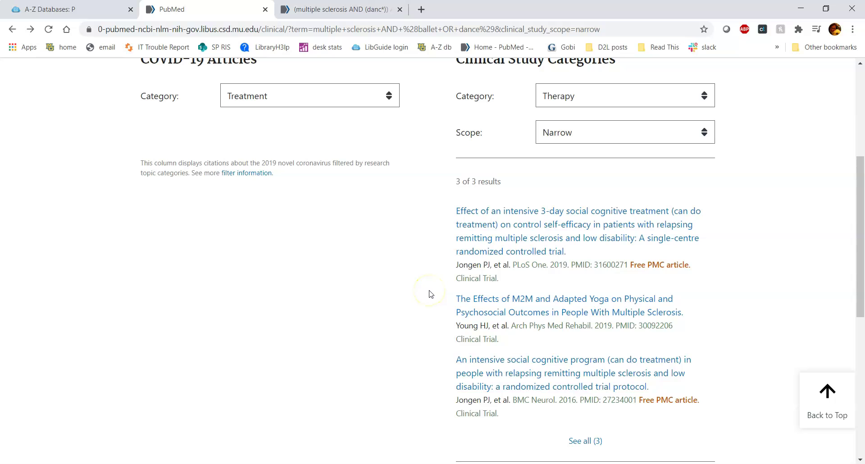
scroll(427, 301, "down", 1)
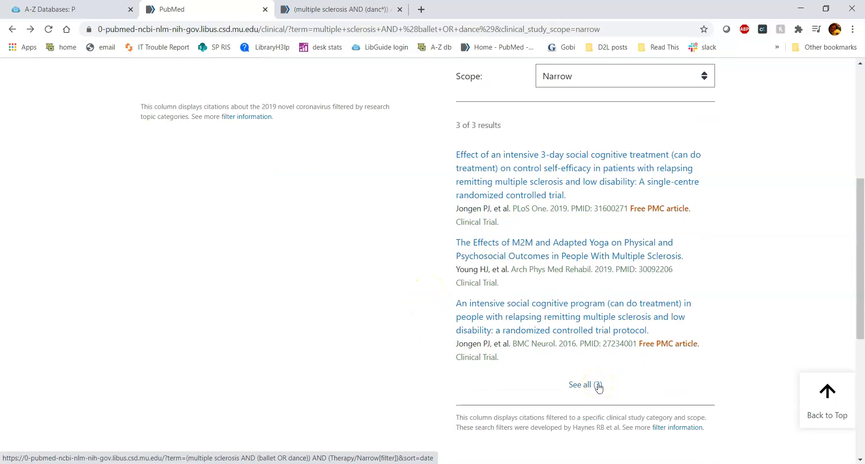
left_click(598, 386)
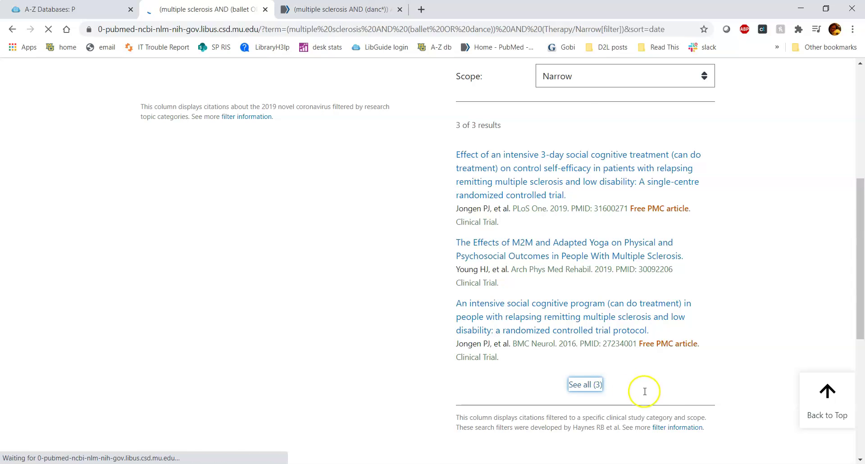
Look through the PubMed list of narrow Therapy citations and their abstract snippets
scroll(738, 348, "down", 1)
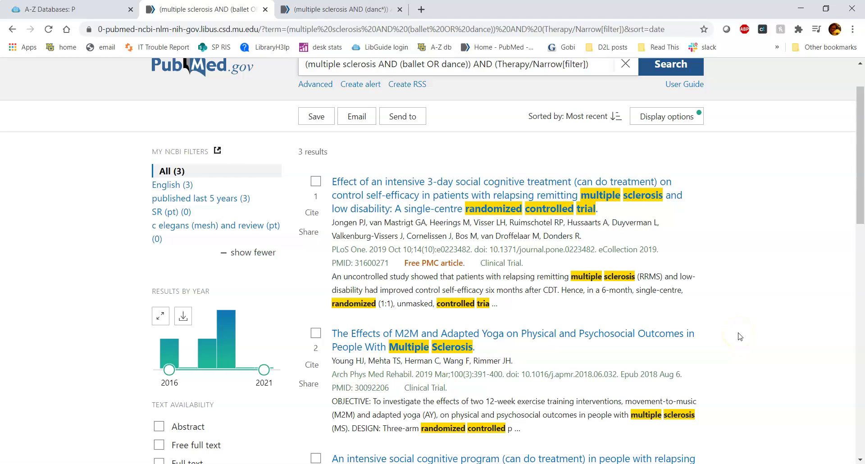
left_click(740, 329)
scroll(747, 264, "down", 1)
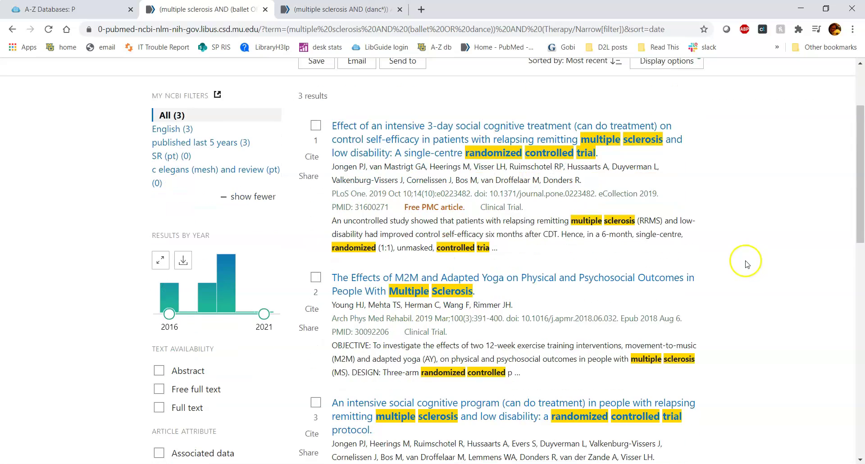
scroll(747, 264, "down", 1)
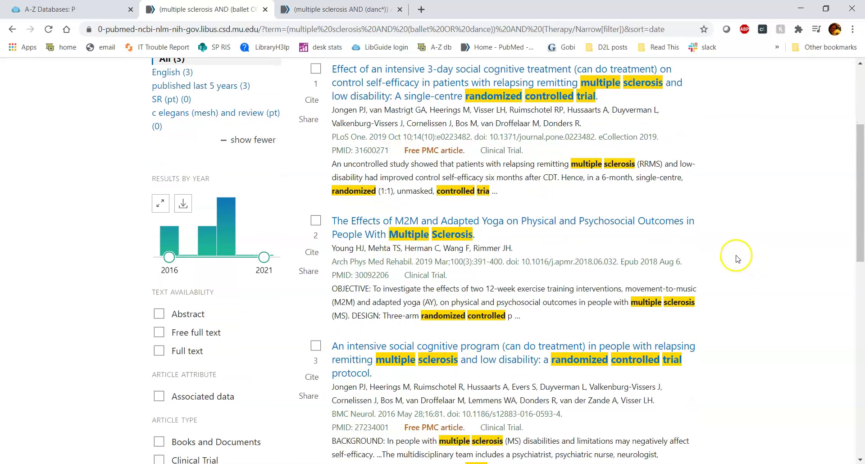